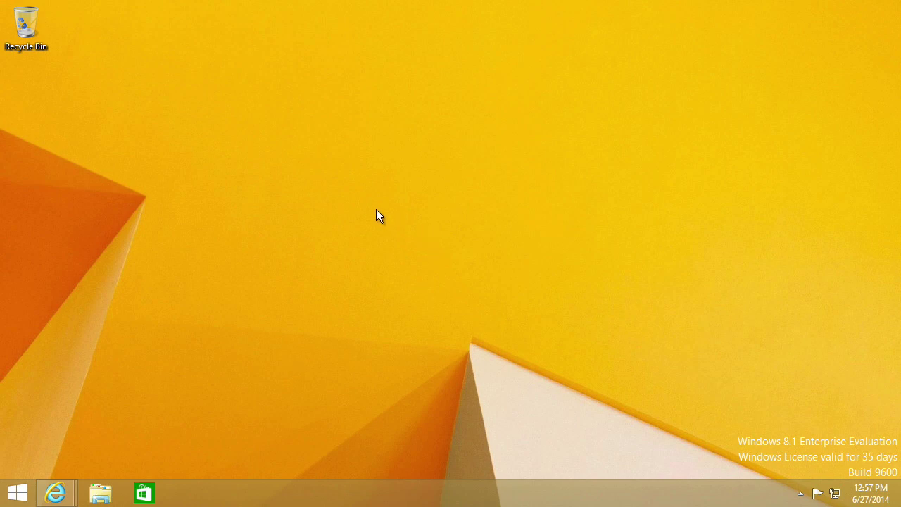
# - Create a new folder on the desktop
pyautogui.rightClick(410, 192)
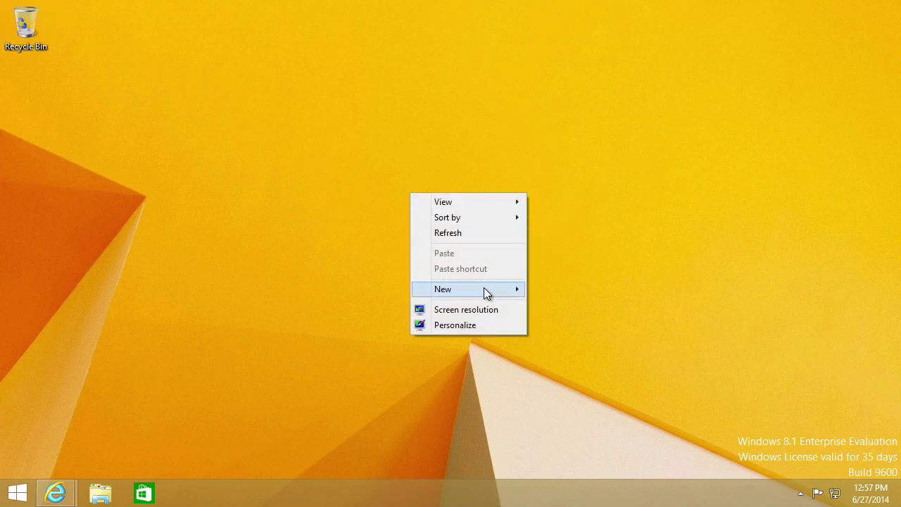
pyautogui.moveTo(484, 288)
pyautogui.click(559, 290)
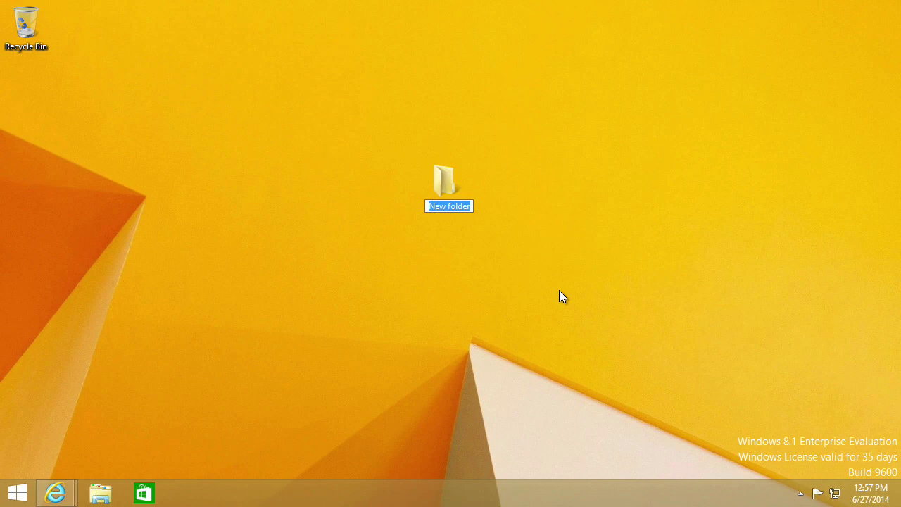
pyautogui.write('GodMode')
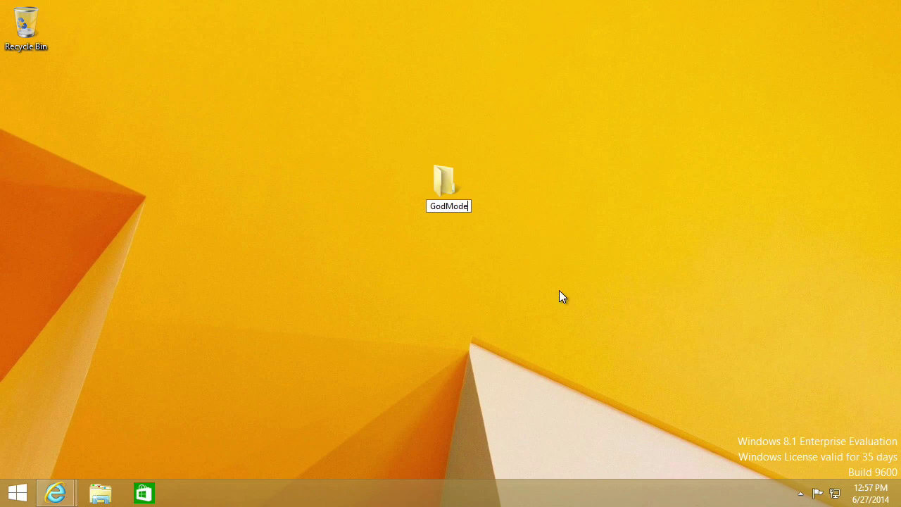
pyautogui.press('BackSpace')
pyautogui.press('BackSpace')
pyautogui.press('BackSpace')
pyautogui.press('BackSpace')
pyautogui.press('BackSpace')
pyautogui.press('BackSpace')
pyautogui.press('BackSpace')
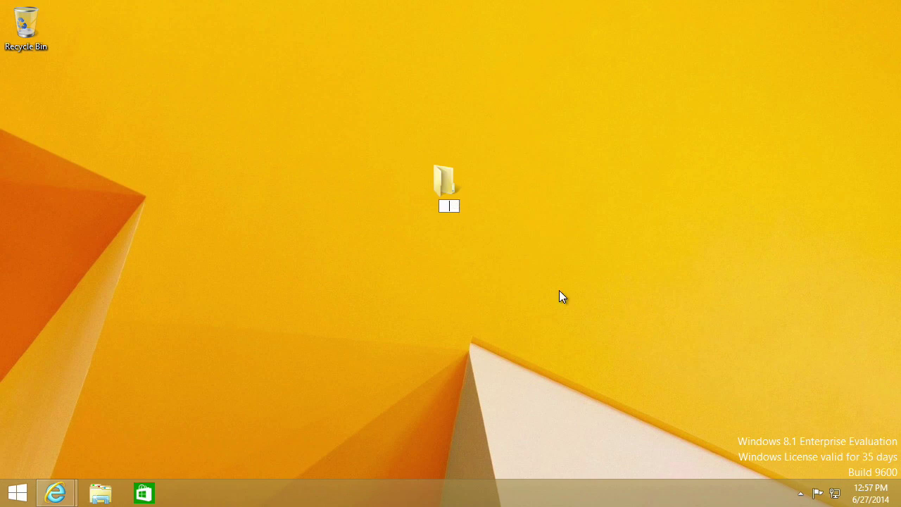
# - Name the new desktop folder AllSettings.{ED7BA470-8E54-465E-825C-99712043E01C}
pyautogui.write('AllSettings')
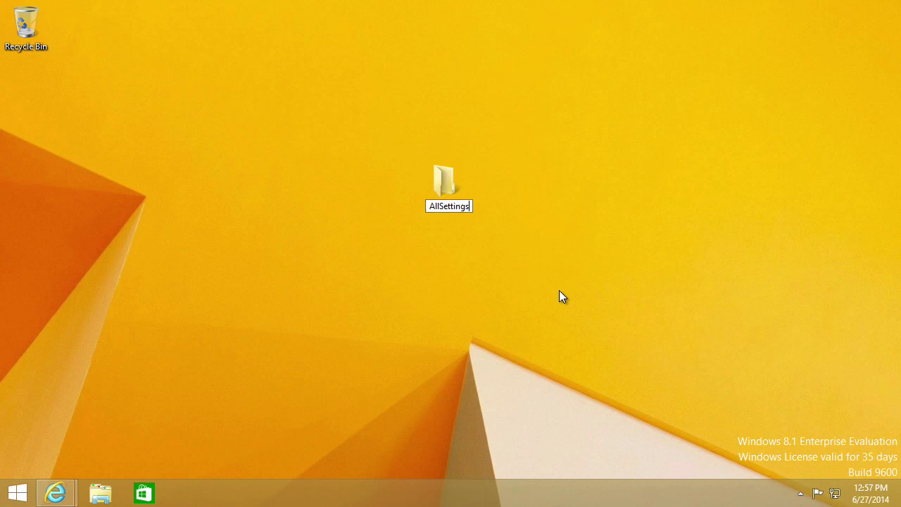
pyautogui.write('.')
pyautogui.write('{ED7BA470-8E54-465E-825C-99712043E01C}')
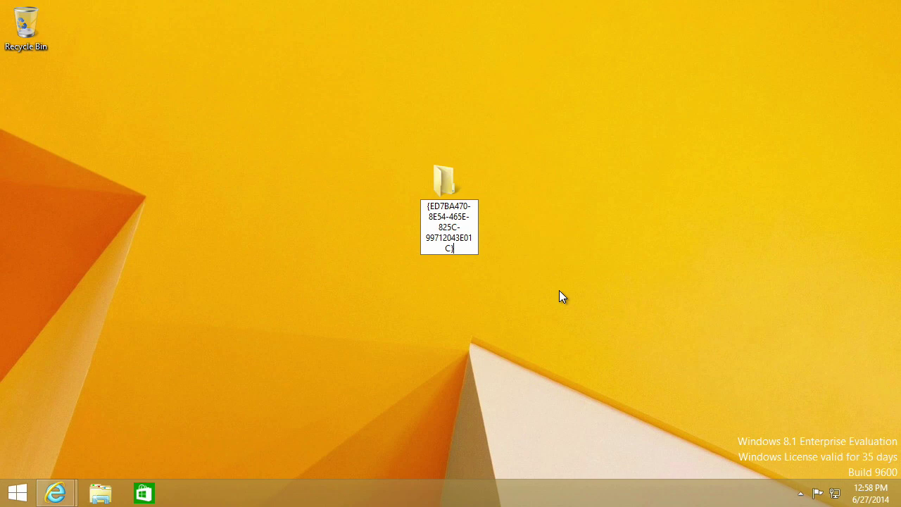
pyautogui.press('Return')
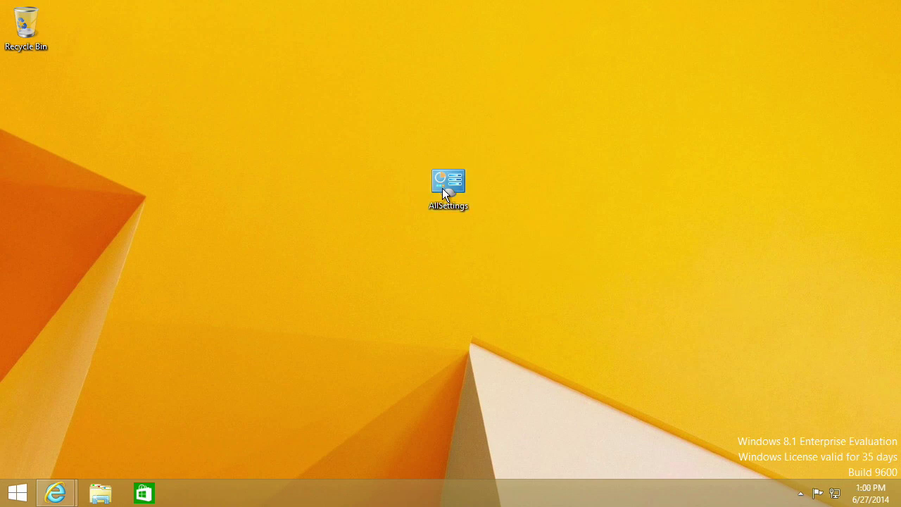
# - Open the AllSettings folder, view its "Uninstall a program" entry under Programs and Features, and close the window
pyautogui.doubleClick(442, 188)
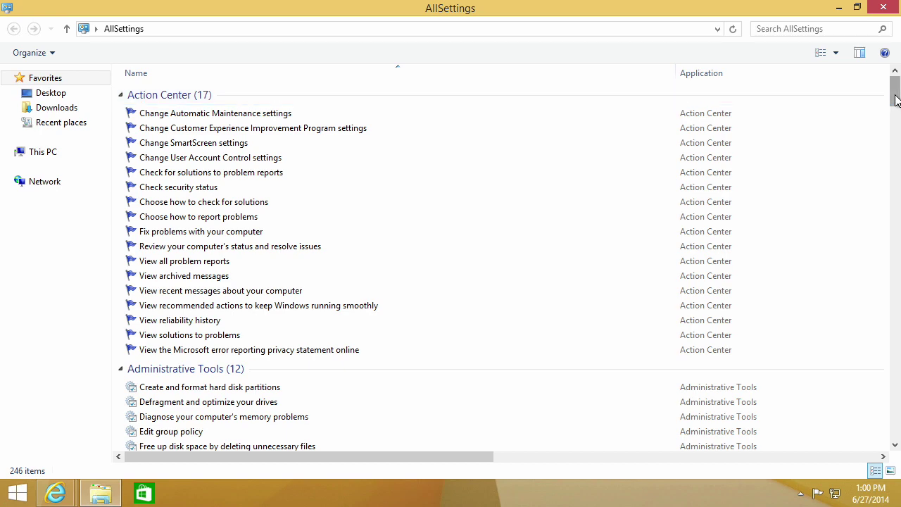
pyautogui.moveTo(895, 101); pyautogui.dragTo(895, 330)
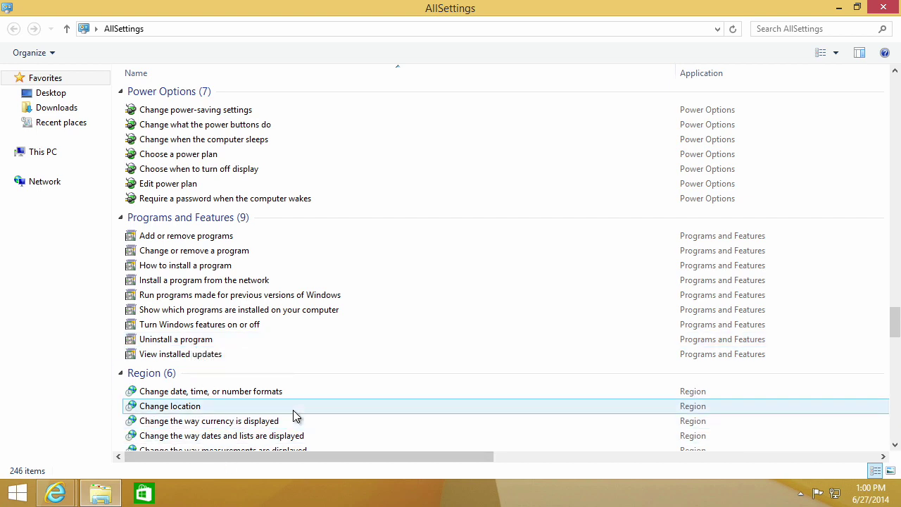
pyautogui.click(177, 339)
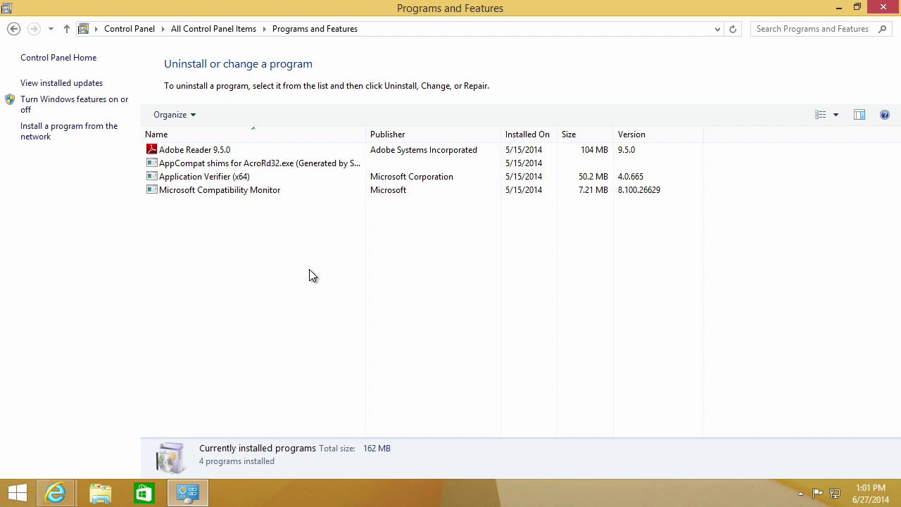
pyautogui.click(883, 8)
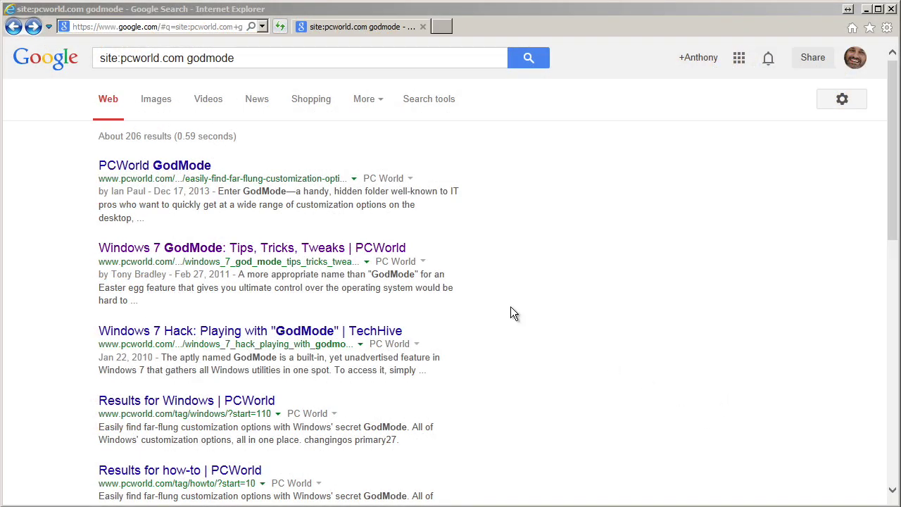
# - In Internet Explorer, highlight the site:pcworld.com filter and the godmode keyword in the Google query, then clear the selection
pyautogui.click(186, 58)
pyautogui.moveTo(185, 57); pyautogui.dragTo(78, 62)
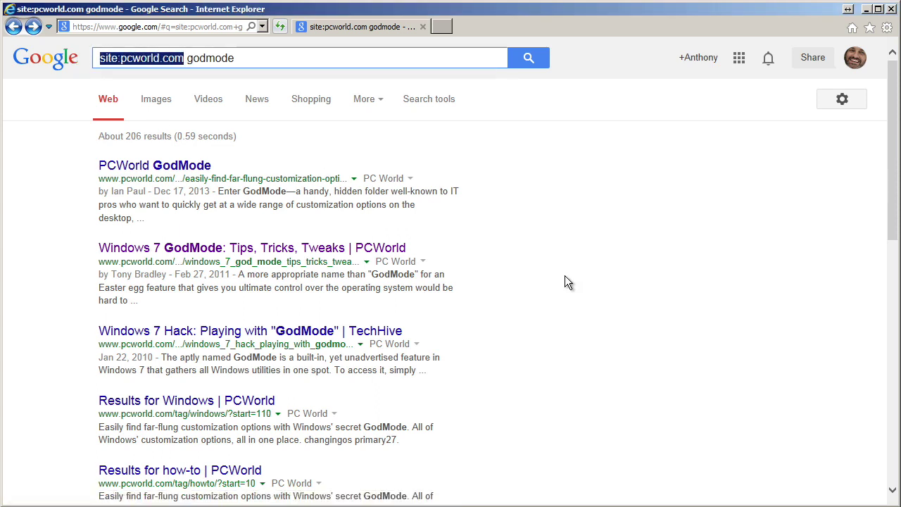
pyautogui.doubleClick(208, 57)
pyautogui.click(551, 230)
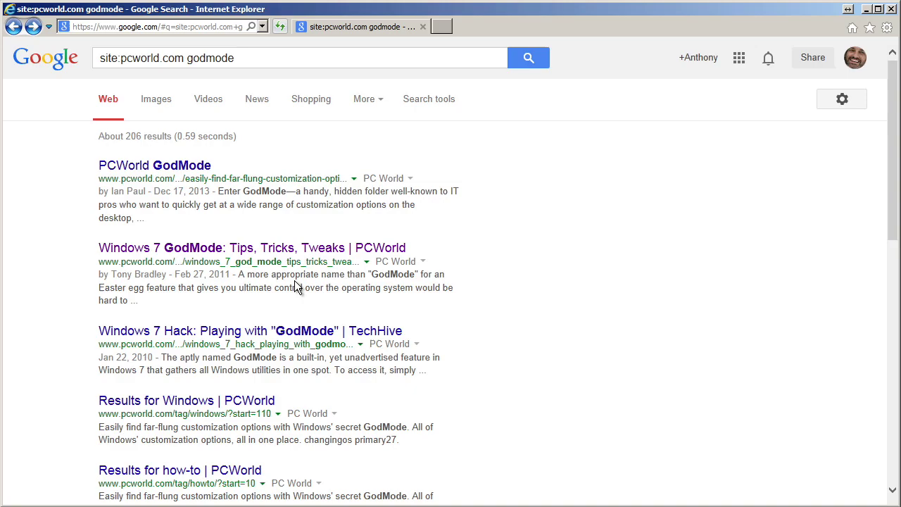
# - Open the PCWorld article "Windows 7 GodMode: Tips, Tricks, Tweaks" and find its mkdir script for the special folders
pyautogui.click(328, 248)
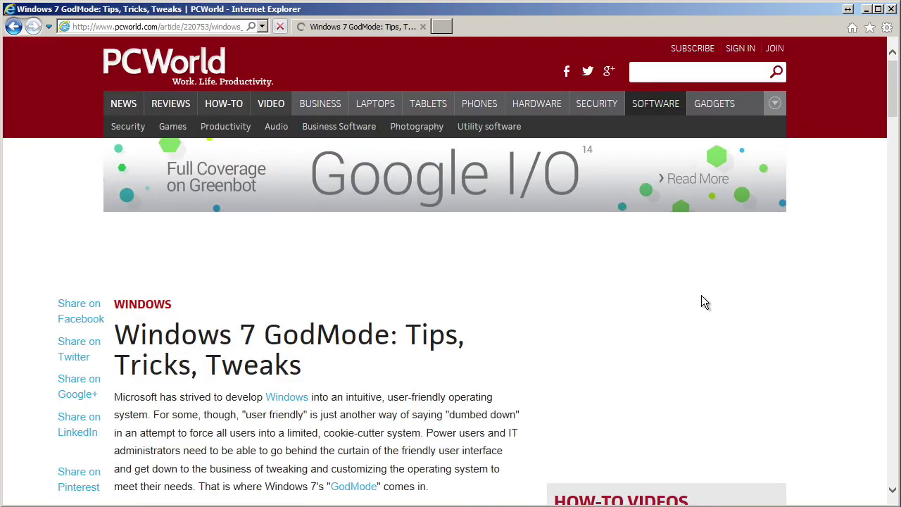
pyautogui.scroll(-15, 894, 88)
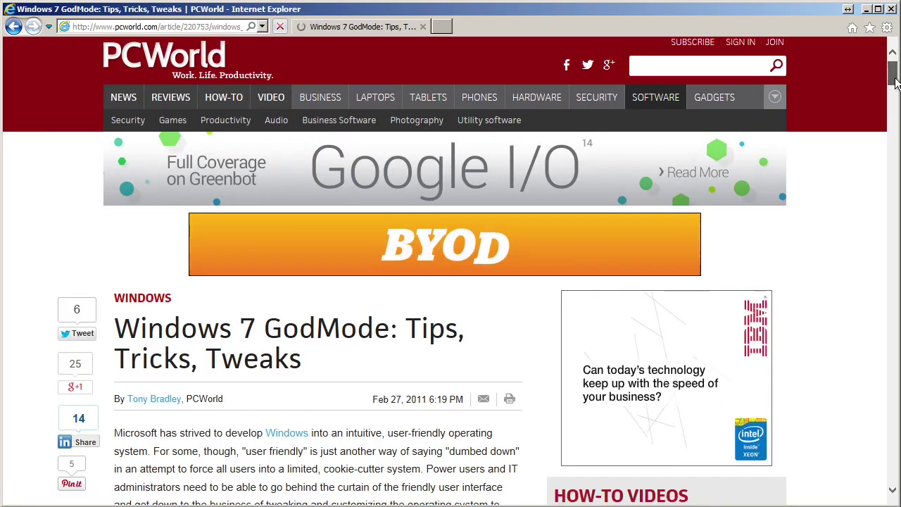
pyautogui.scroll(4, 120, 169)
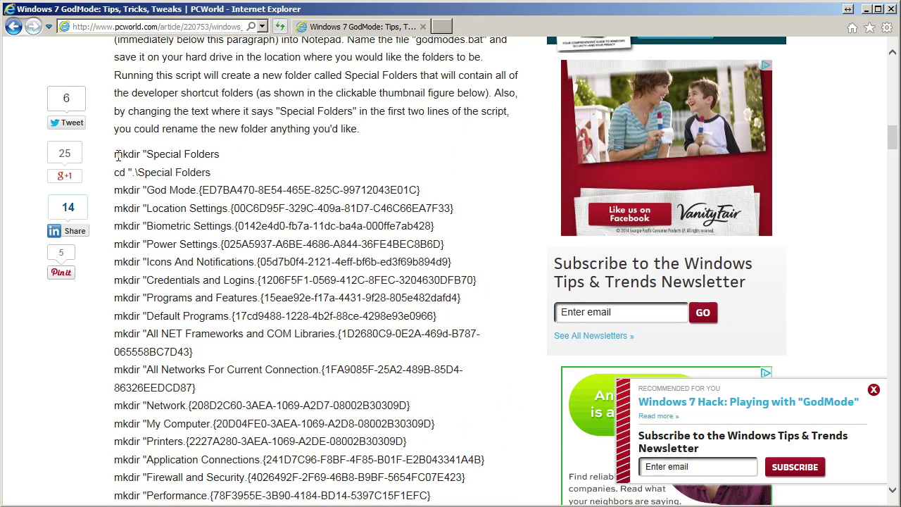
# - Examine the article's Special Folders script, highlighting its mkdir commands and the ".\Special Folders path in the cd line
pyautogui.moveTo(112, 150); pyautogui.dragTo(437, 423)
pyautogui.click(199, 232)
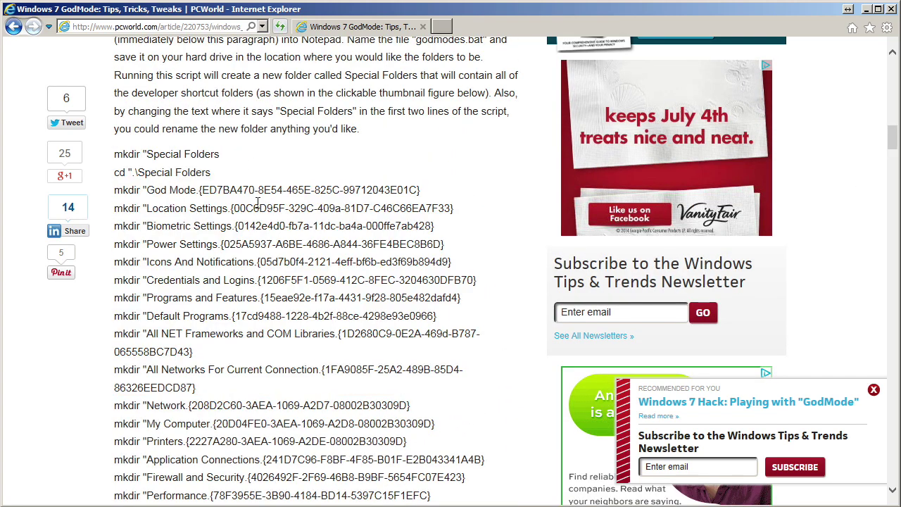
pyautogui.scroll(-1, 892, 141)
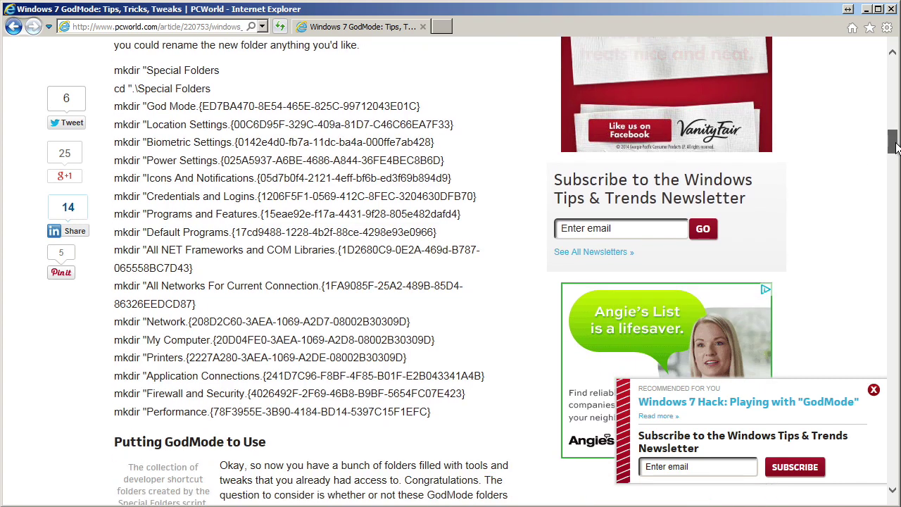
pyautogui.moveTo(436, 411); pyautogui.dragTo(219, 87)
pyautogui.click(126, 86)
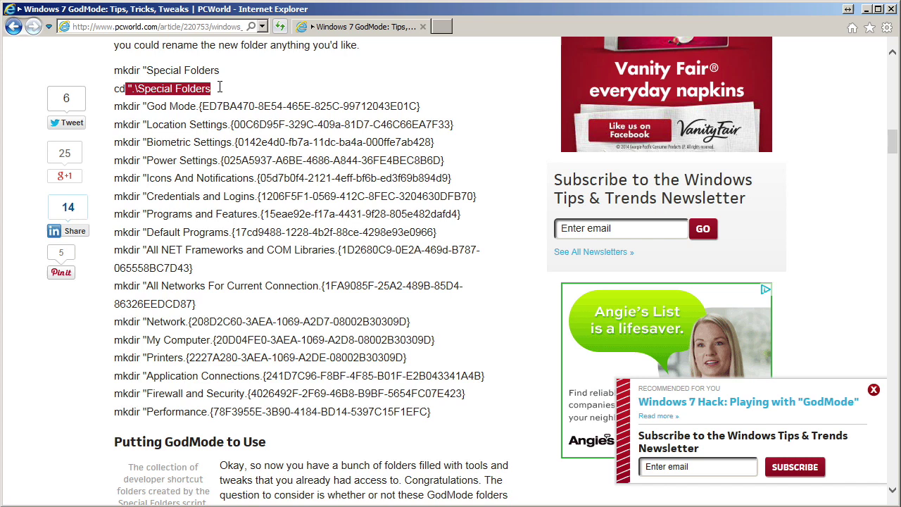
pyautogui.click(250, 178)
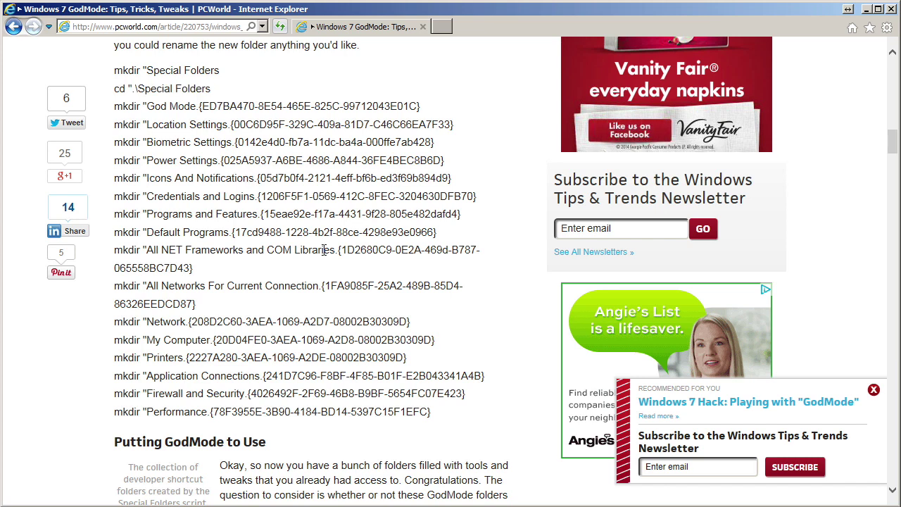